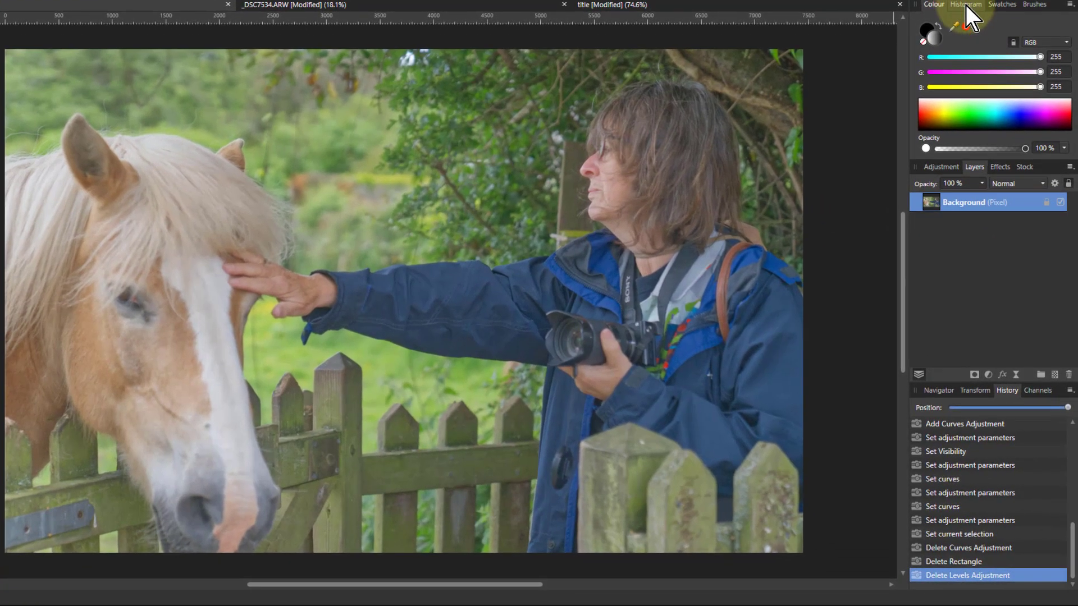
Show the Histogram panel, then trial a Curves adjustment with tightened endpoints and delete it
{"action": "left_click", "coordinate": [978, 66]}
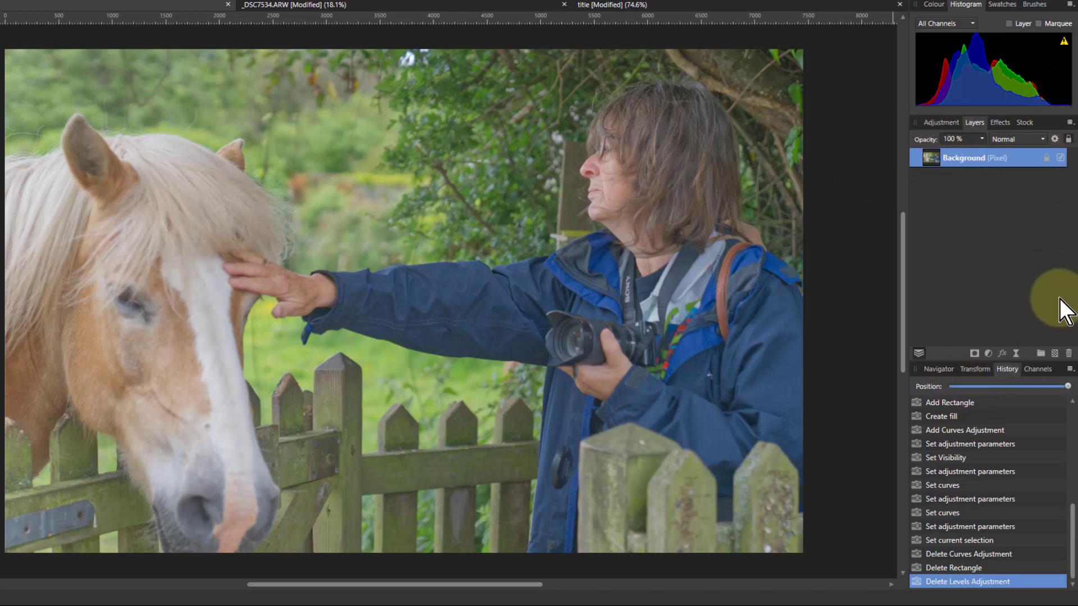
{"action": "left_click", "coordinate": [988, 354]}
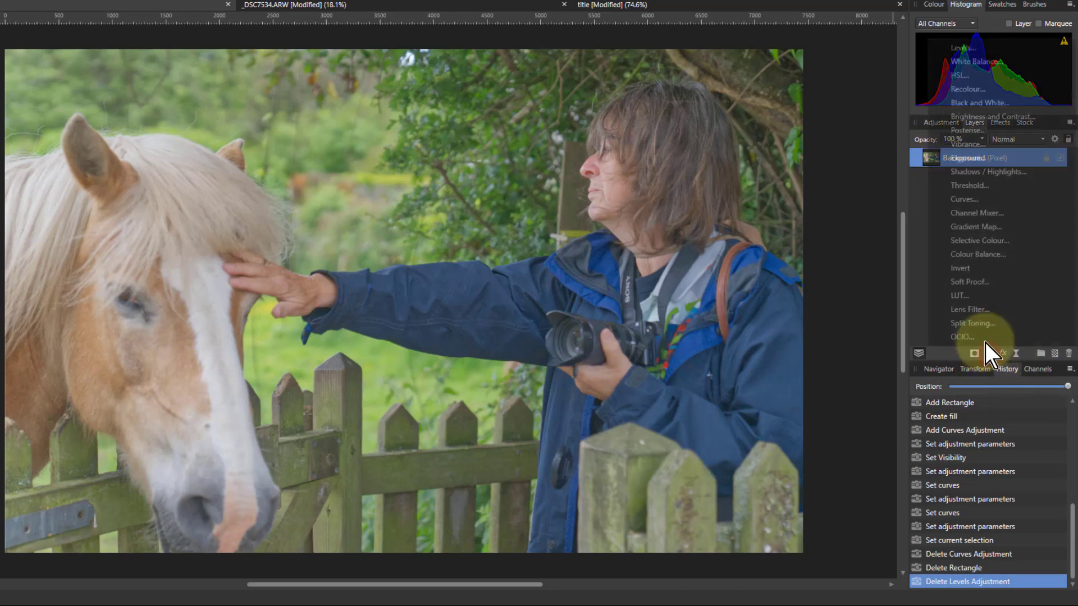
{"action": "left_click", "coordinate": [959, 197]}
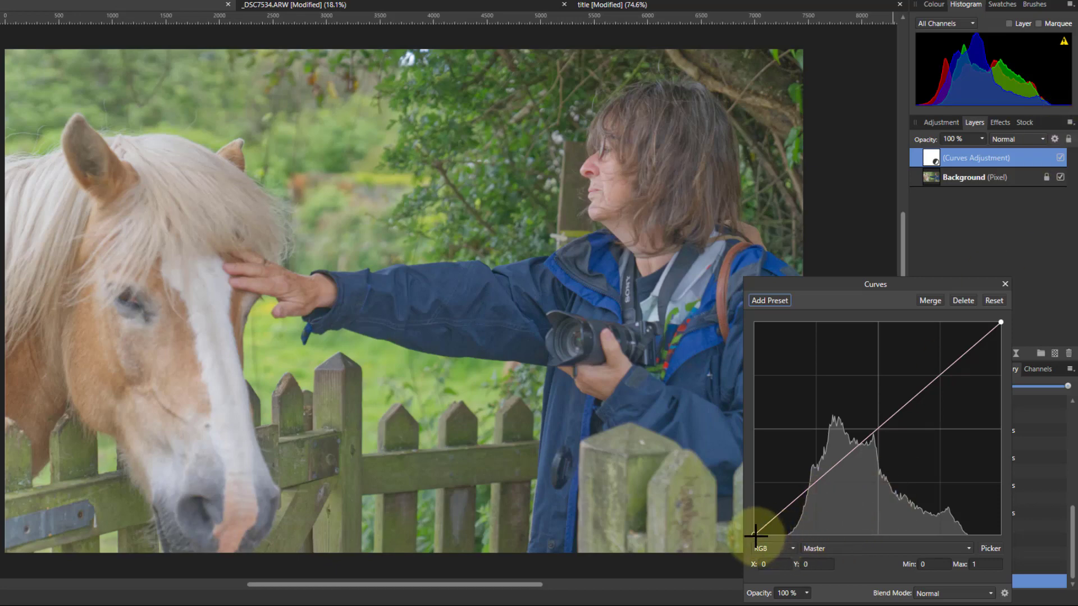
{"action": "left_click_drag", "start_coordinate": [755, 535], "coordinate": [788, 538]}
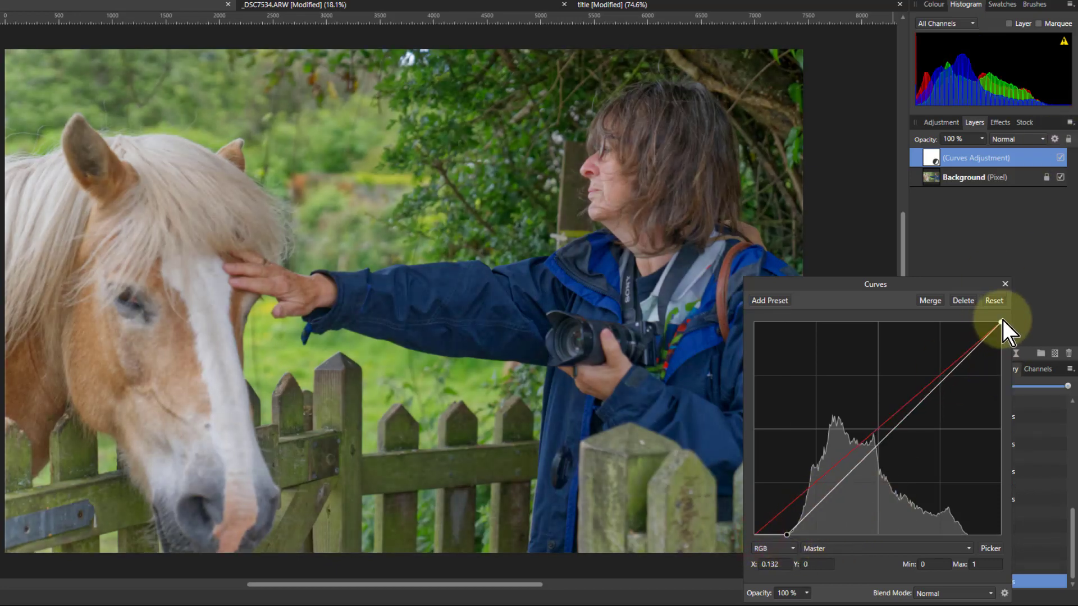
{"action": "left_click_drag", "start_coordinate": [1002, 324], "coordinate": [968, 322]}
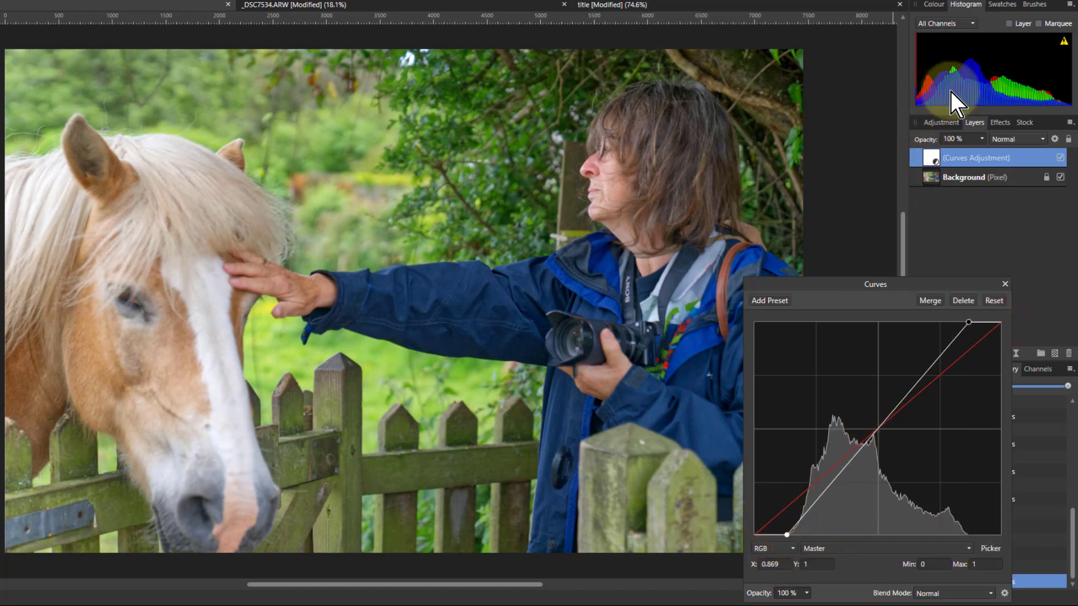
{"action": "left_click", "coordinate": [964, 300]}
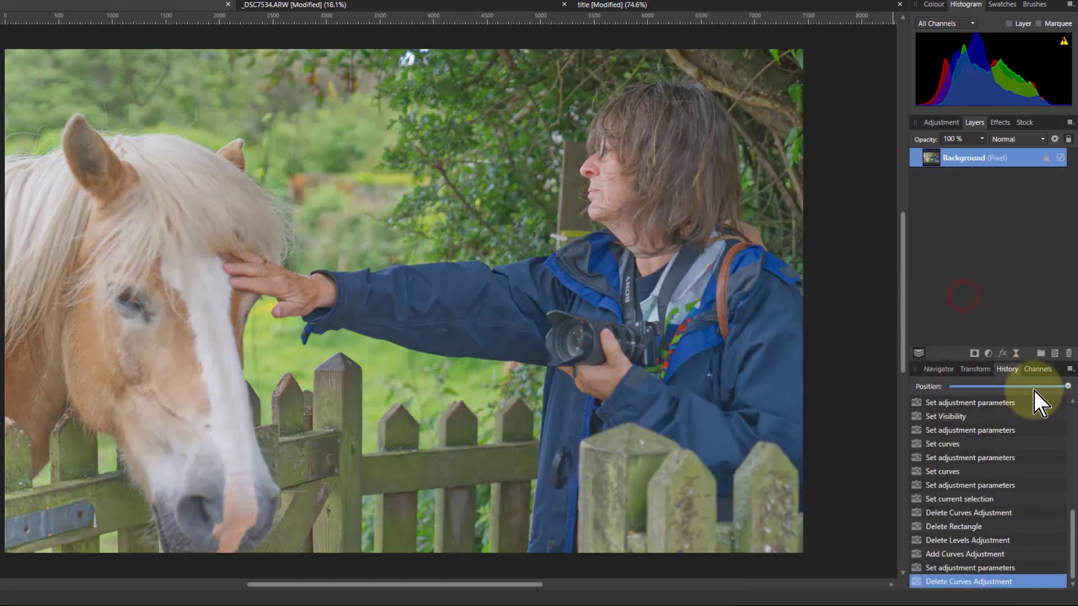
Add a Levels adjustment with Black Level 13 % and White Level 86 %
{"action": "left_click", "coordinate": [989, 354]}
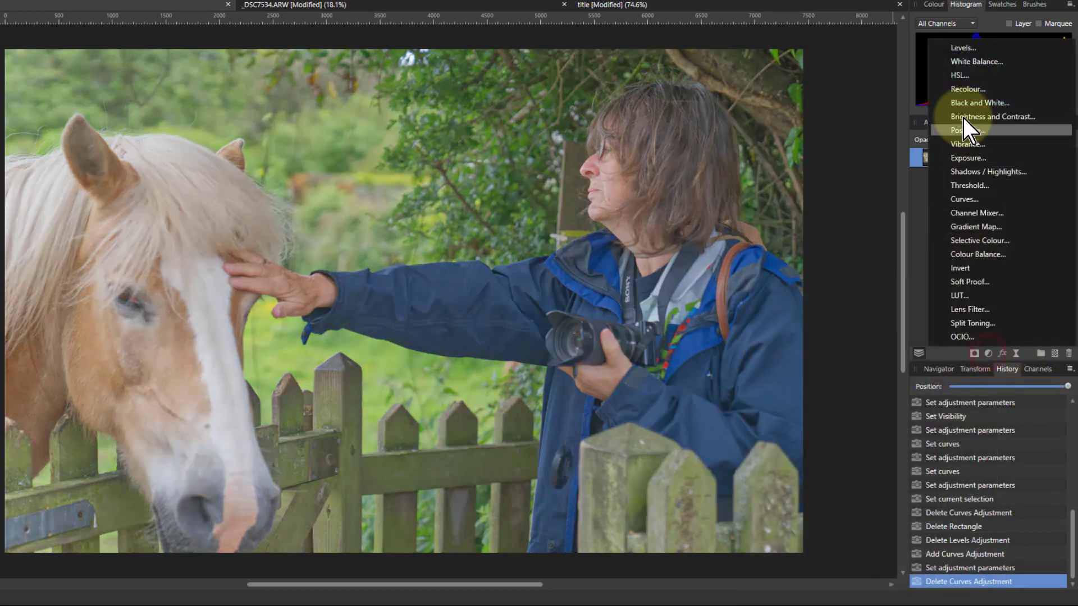
{"action": "left_click", "coordinate": [968, 47]}
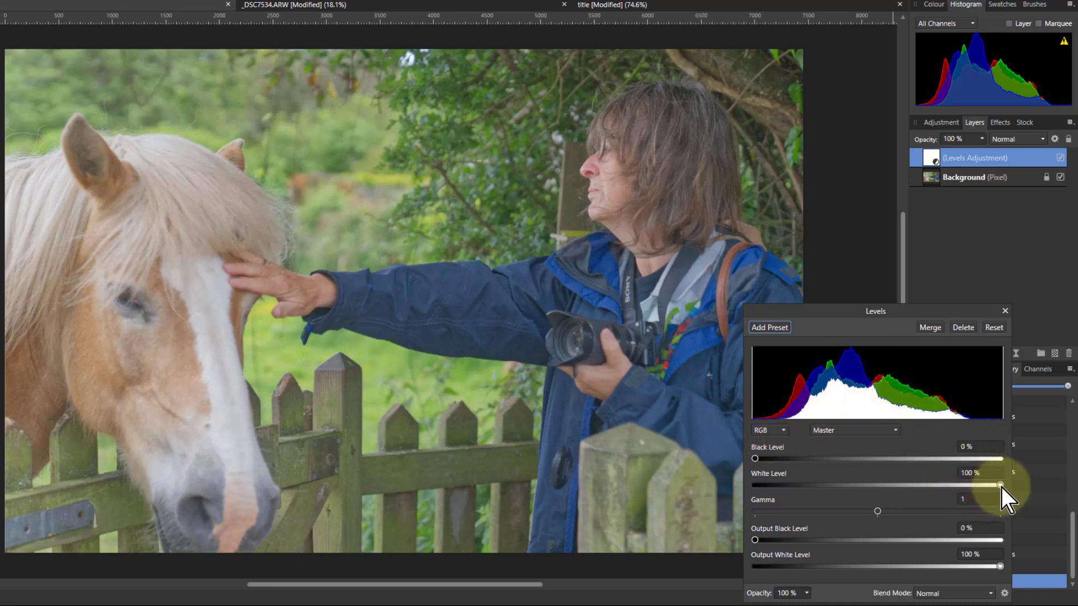
{"action": "left_click_drag", "start_coordinate": [1001, 486], "coordinate": [966, 487]}
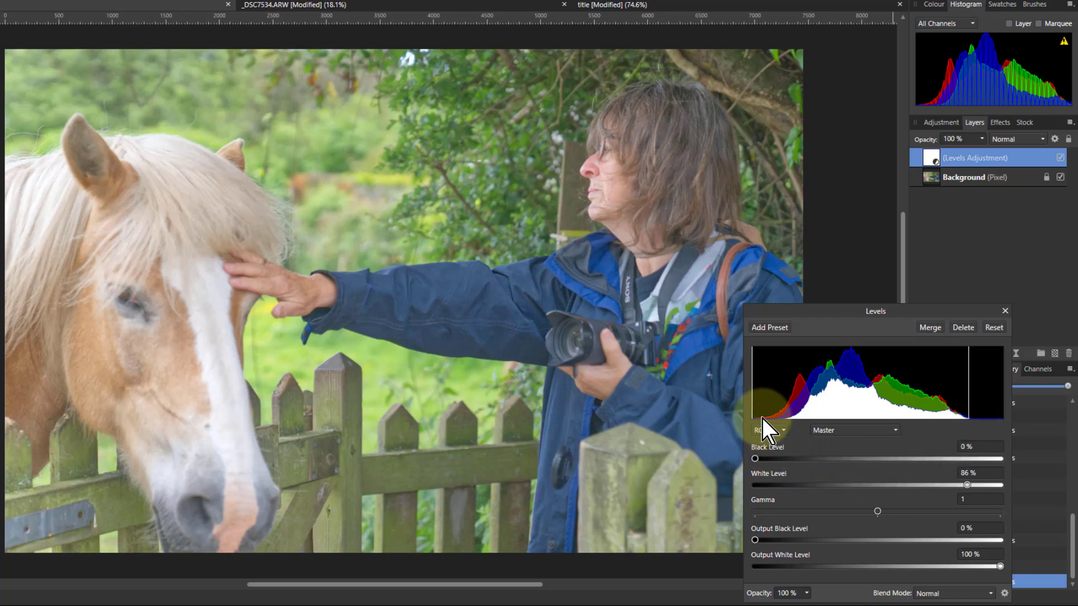
{"action": "left_click_drag", "start_coordinate": [760, 460], "coordinate": [787, 463]}
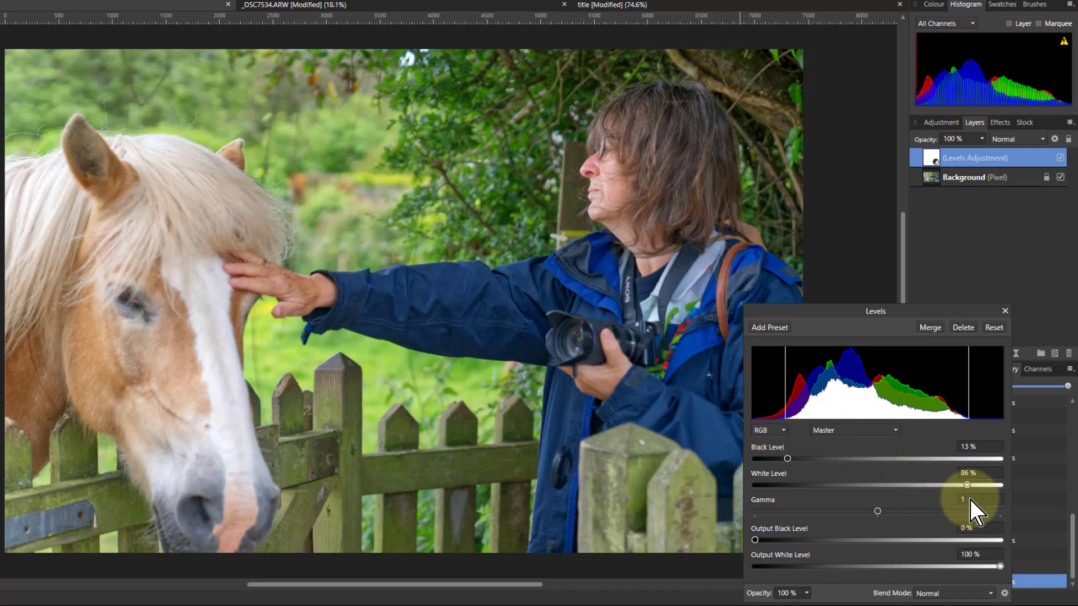
{"action": "left_click_drag", "start_coordinate": [967, 485], "coordinate": [789, 488]}
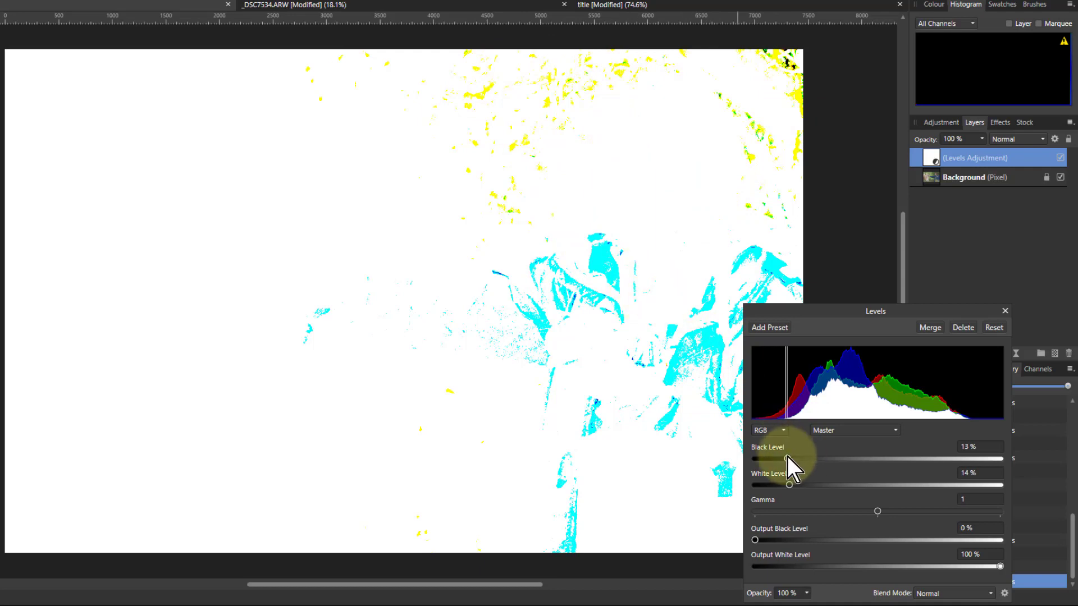
{"action": "left_click_drag", "start_coordinate": [789, 487], "coordinate": [787, 485]}
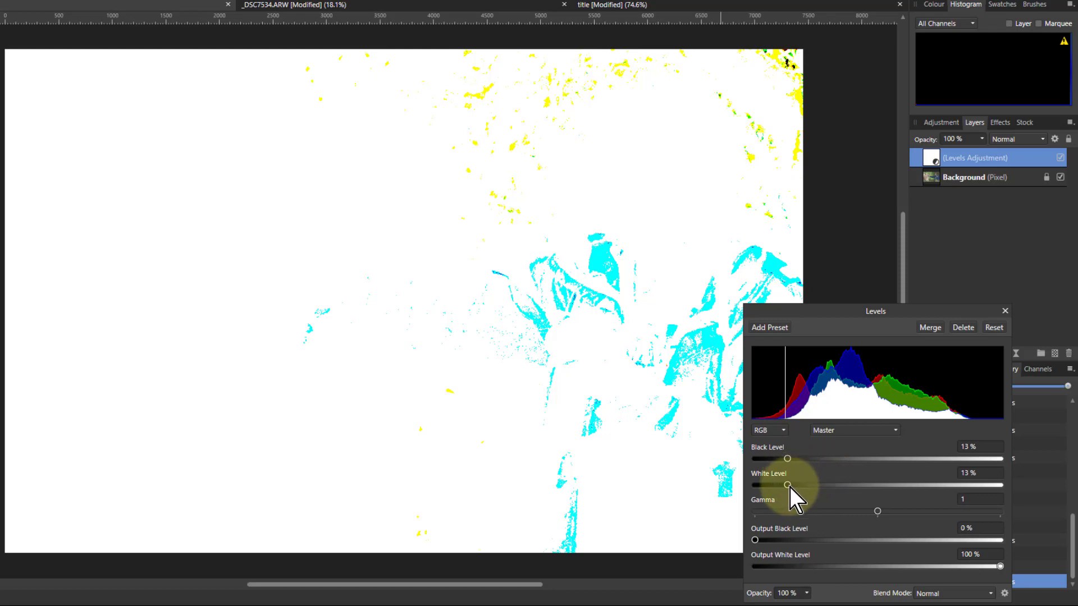
{"action": "left_click_drag", "start_coordinate": [789, 487], "coordinate": [968, 484]}
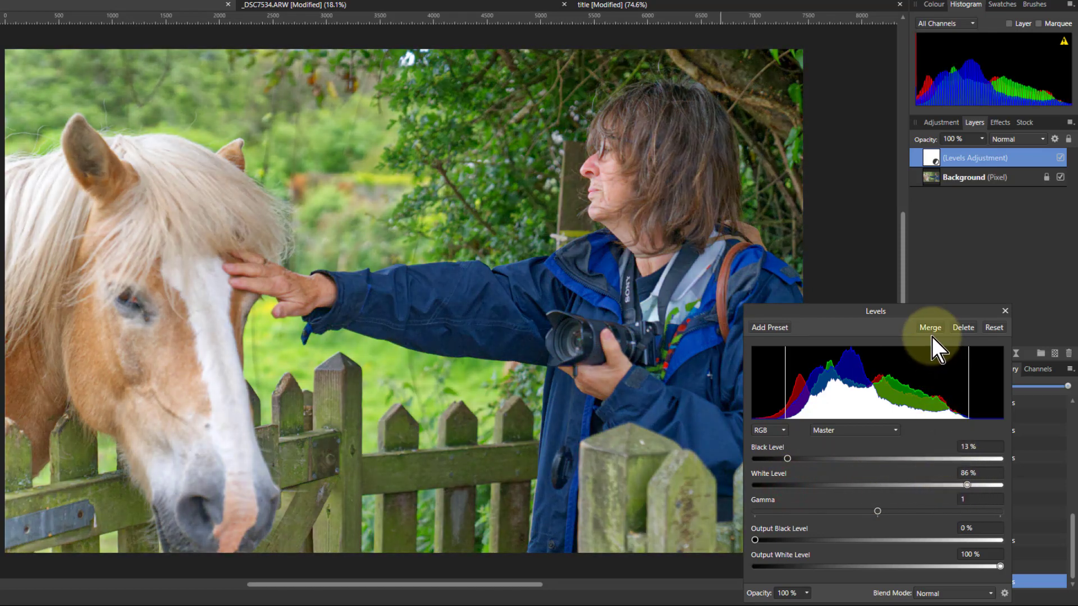
{"action": "left_click", "coordinate": [1004, 312]}
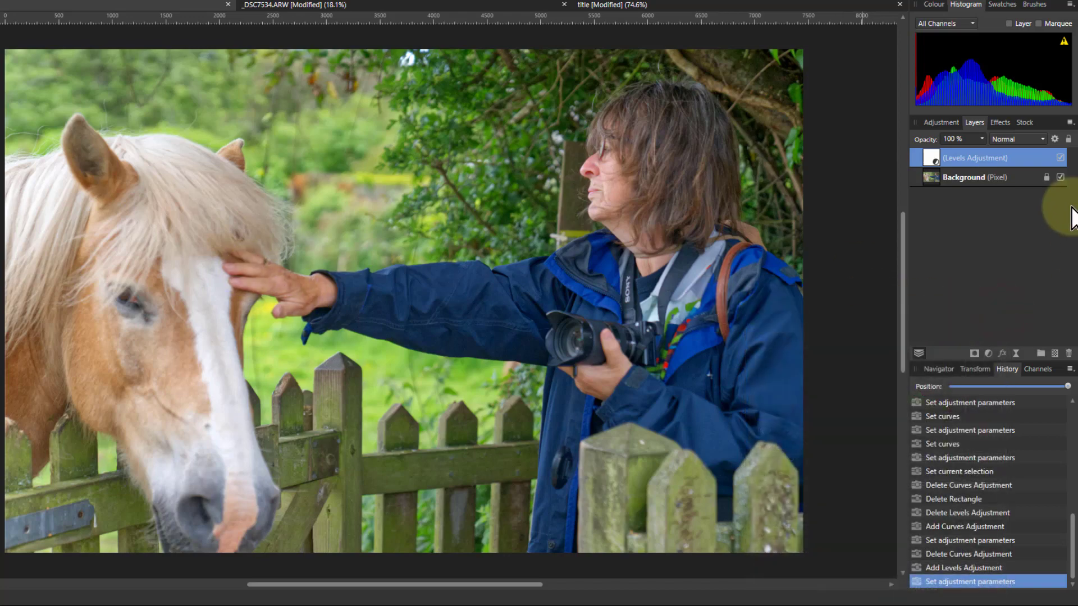
Compare the Levels adjustment on and off, then draw a gradient-filled rectangle across the lower photo
{"action": "left_click", "coordinate": [1060, 158]}
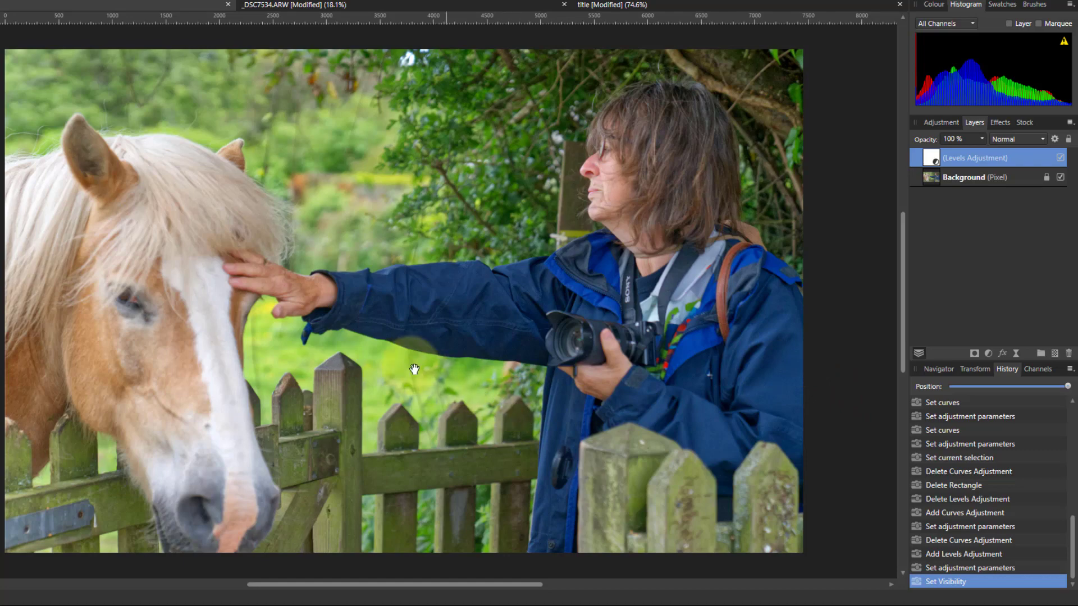
{"action": "left_click", "coordinate": [38, 420]}
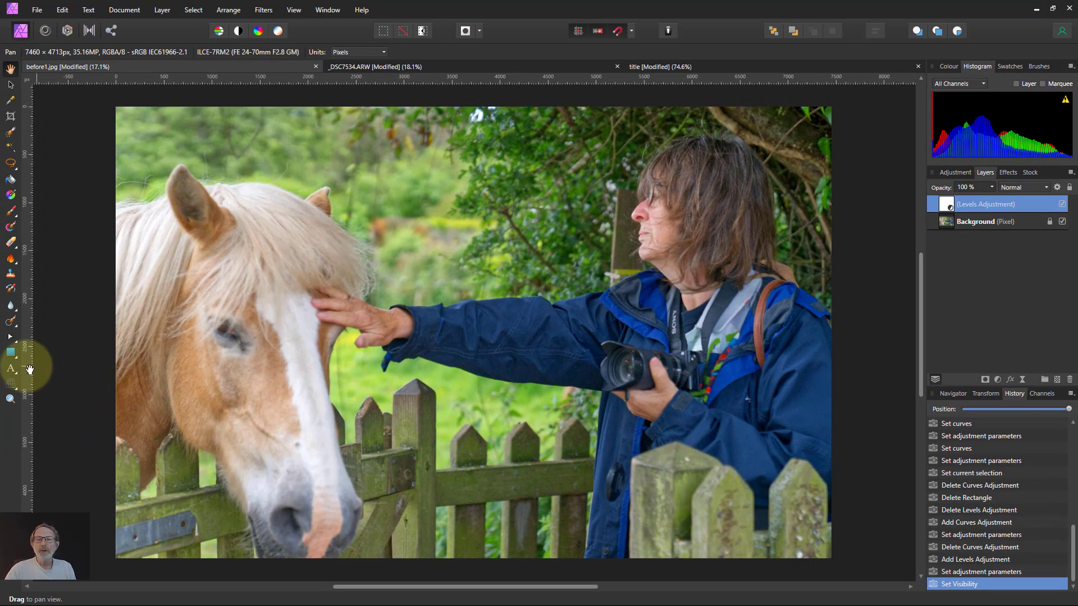
{"action": "left_click", "coordinate": [11, 352]}
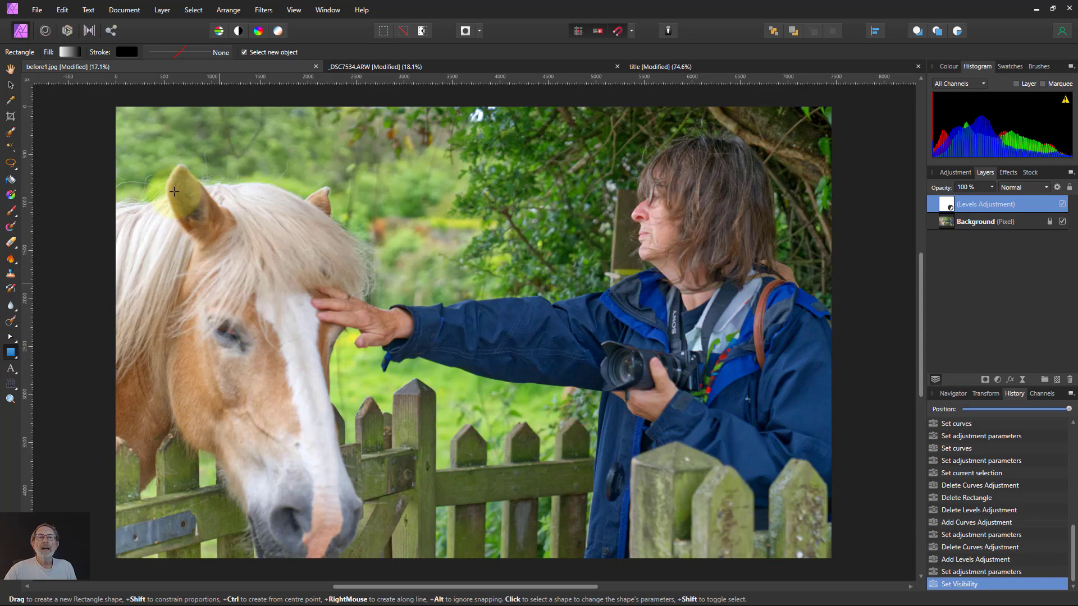
{"action": "left_click", "coordinate": [69, 52]}
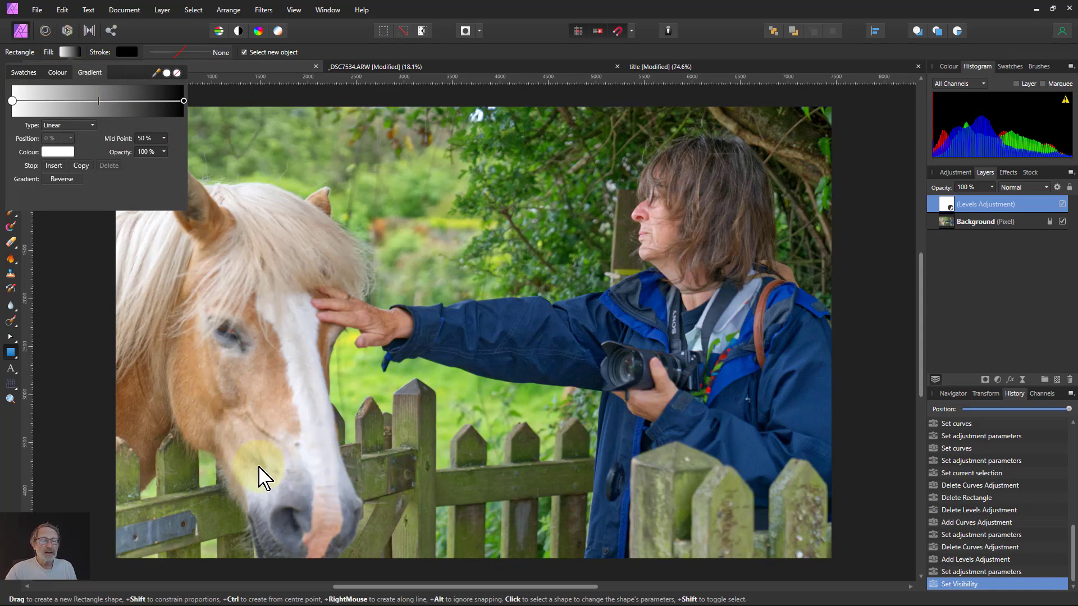
{"action": "left_click_drag", "start_coordinate": [259, 467], "coordinate": [742, 534]}
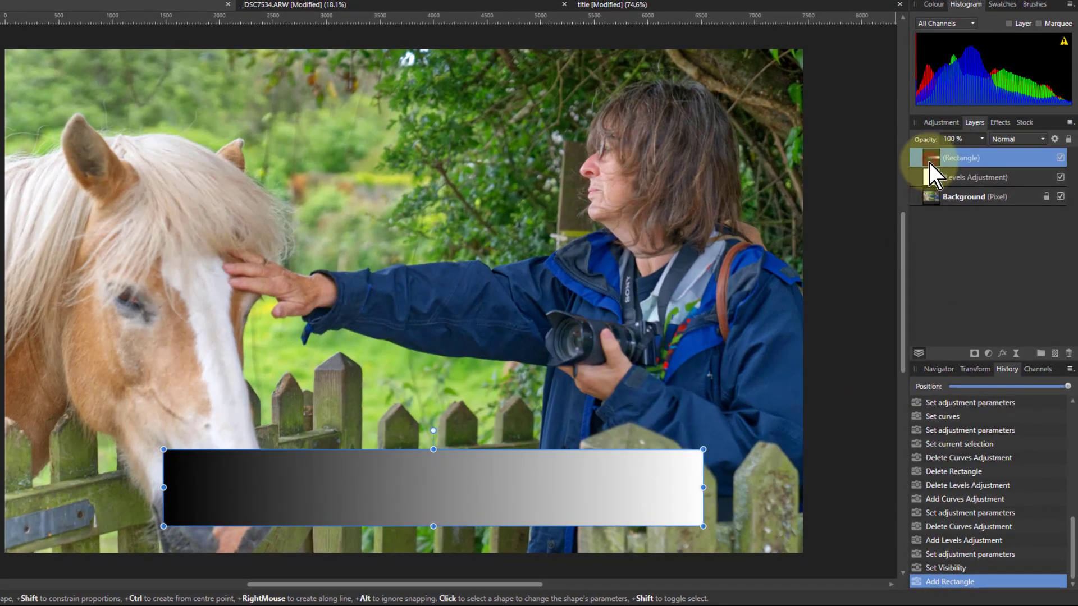
Add a stop to the rectangle's gradient and stack its layer above the Levels adjustment
{"action": "left_click_drag", "start_coordinate": [929, 163], "coordinate": [928, 188]}
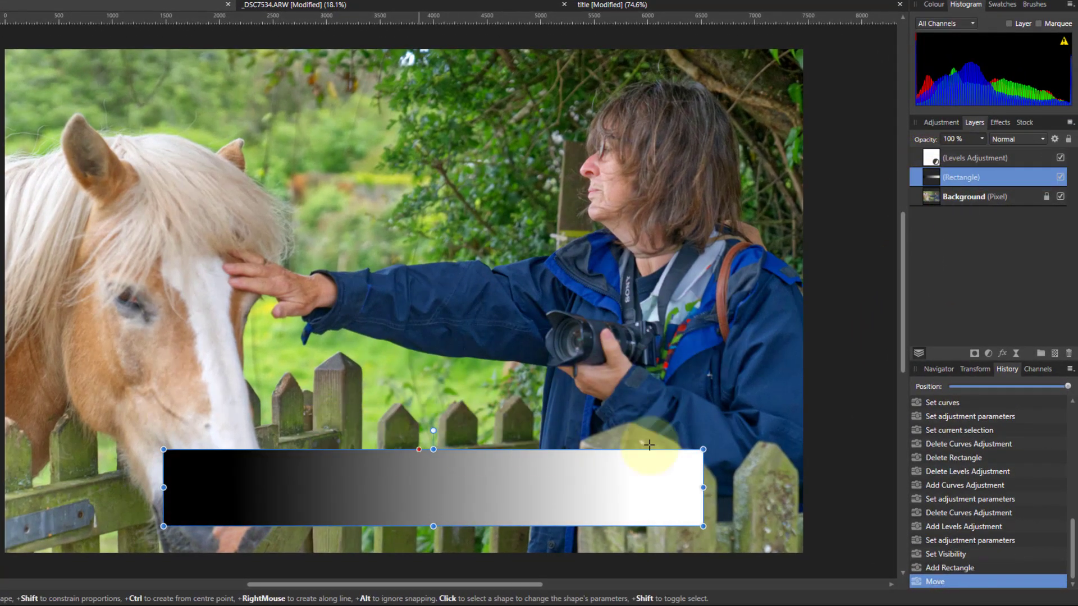
{"action": "key", "text": "g"}
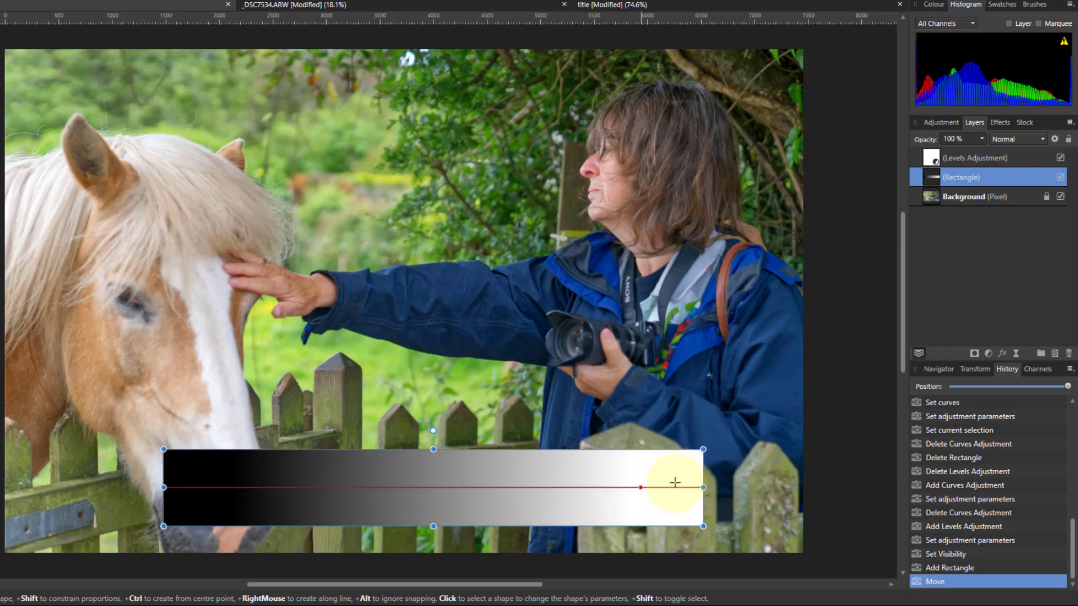
{"action": "left_click", "coordinate": [229, 487]}
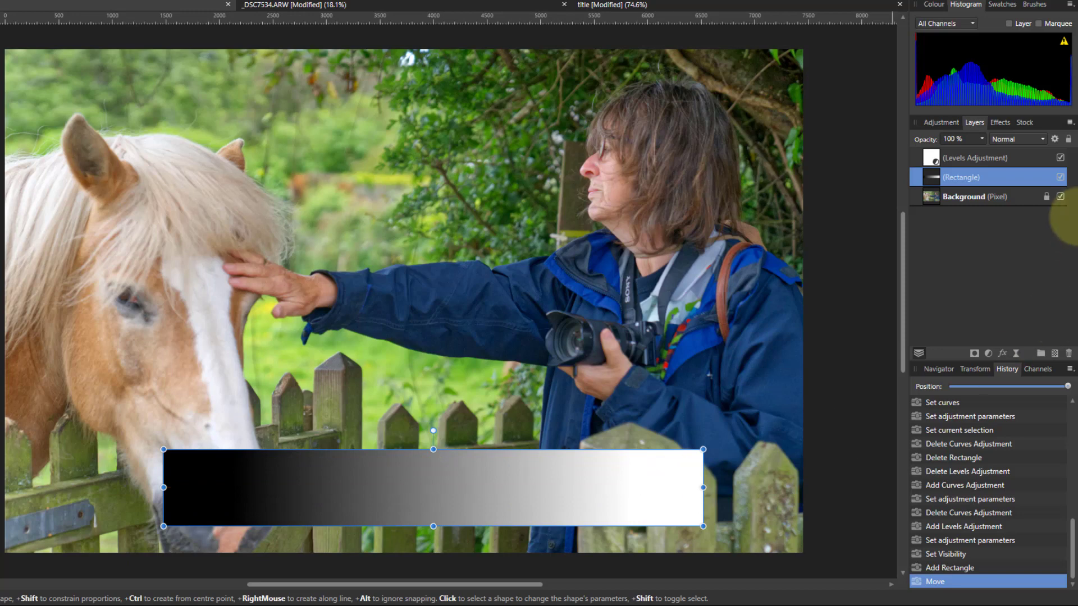
{"action": "left_click_drag", "start_coordinate": [936, 180], "coordinate": [936, 157]}
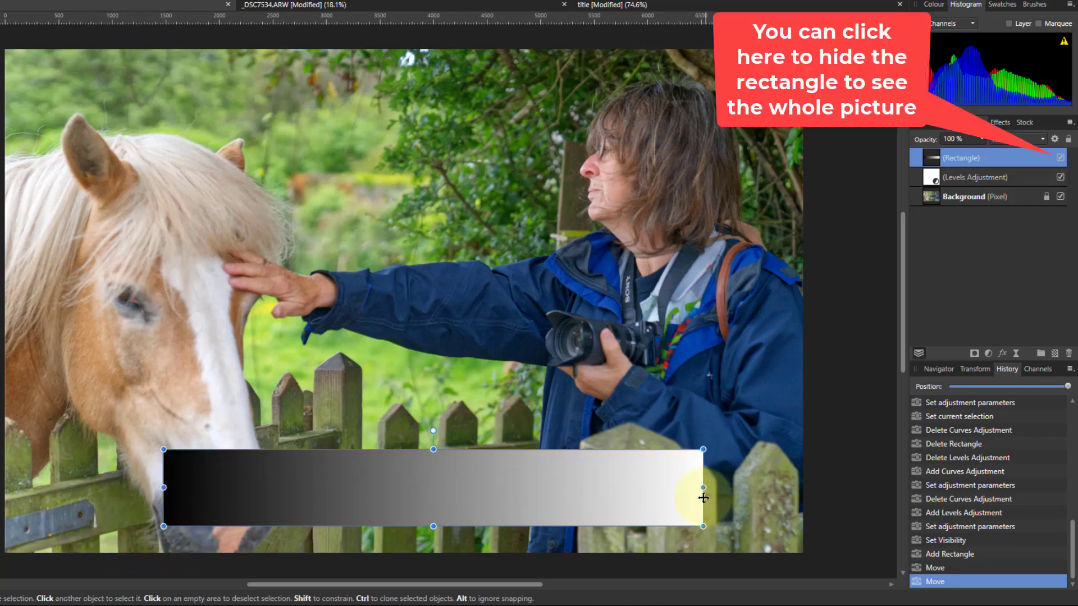
Add a Curves adjustment with the upper point raised and the lower point lowered into an S-curve
{"action": "left_click", "coordinate": [990, 352]}
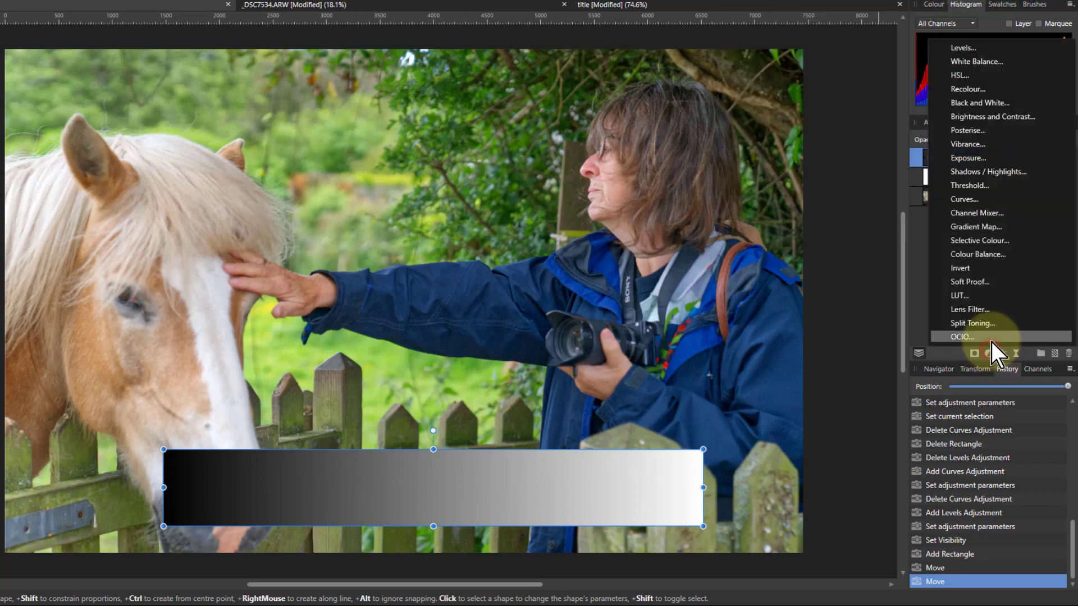
{"action": "left_click", "coordinate": [978, 198]}
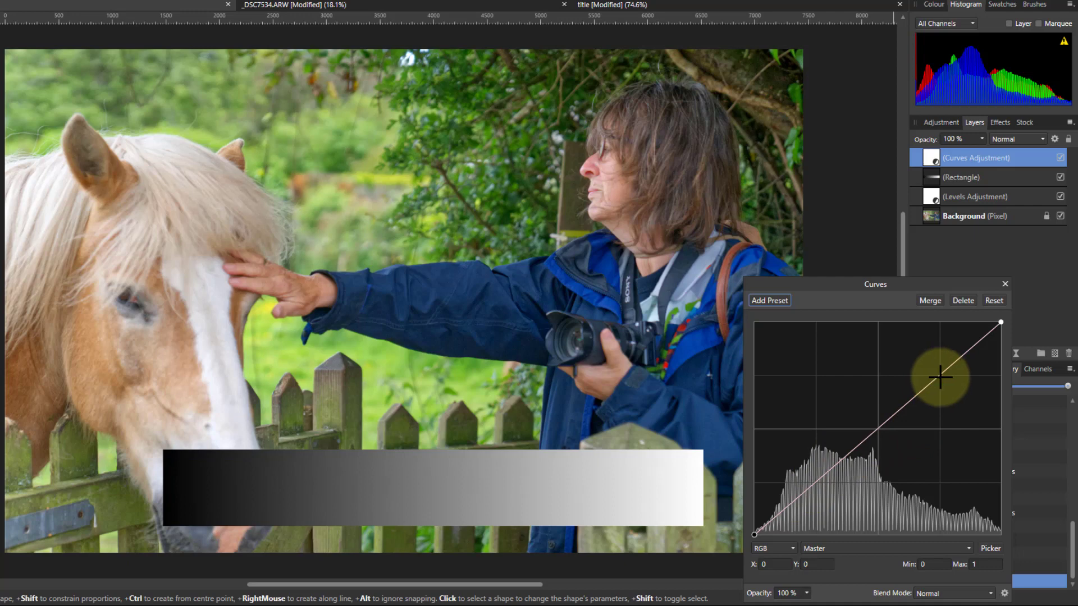
{"action": "left_click_drag", "start_coordinate": [940, 377], "coordinate": [938, 365]}
{"action": "left_click_drag", "start_coordinate": [800, 489], "coordinate": [810, 500]}
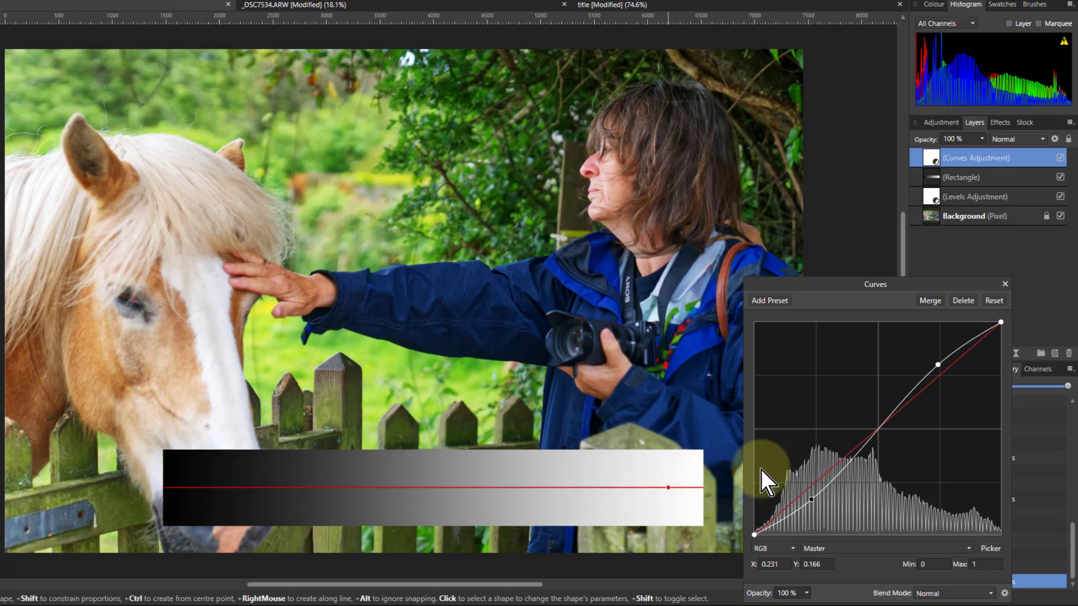
{"action": "left_click", "coordinate": [1060, 158]}
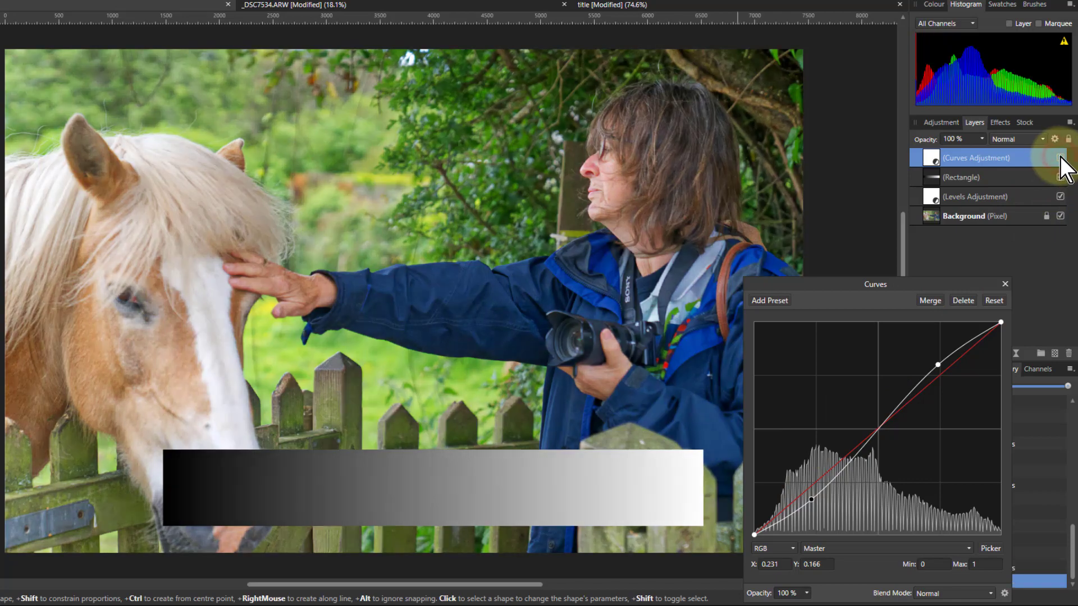
{"action": "left_click", "coordinate": [1060, 157]}
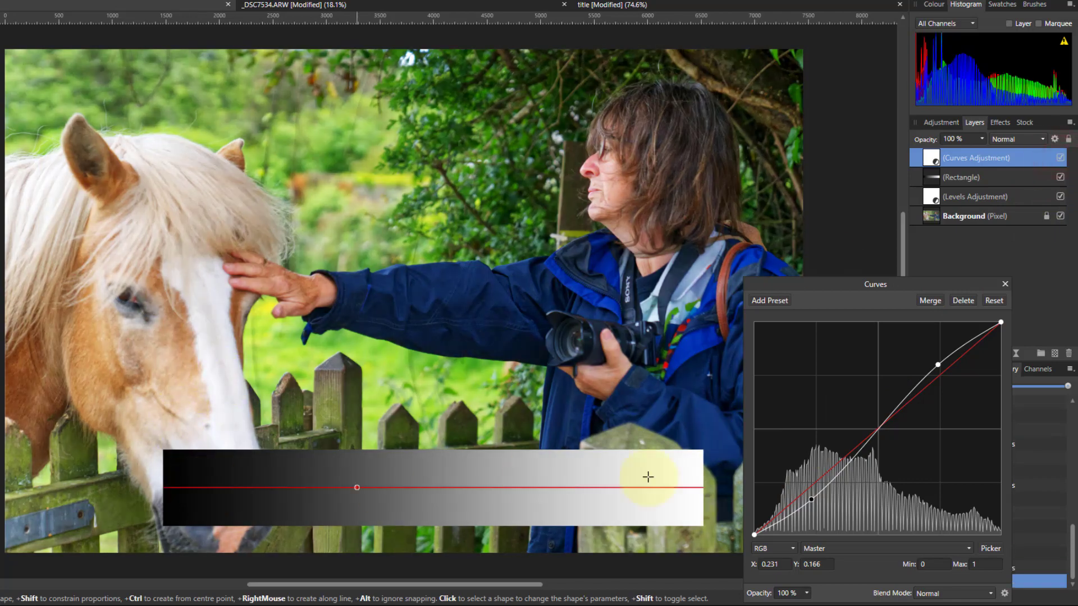
{"action": "left_click", "coordinate": [1061, 157]}
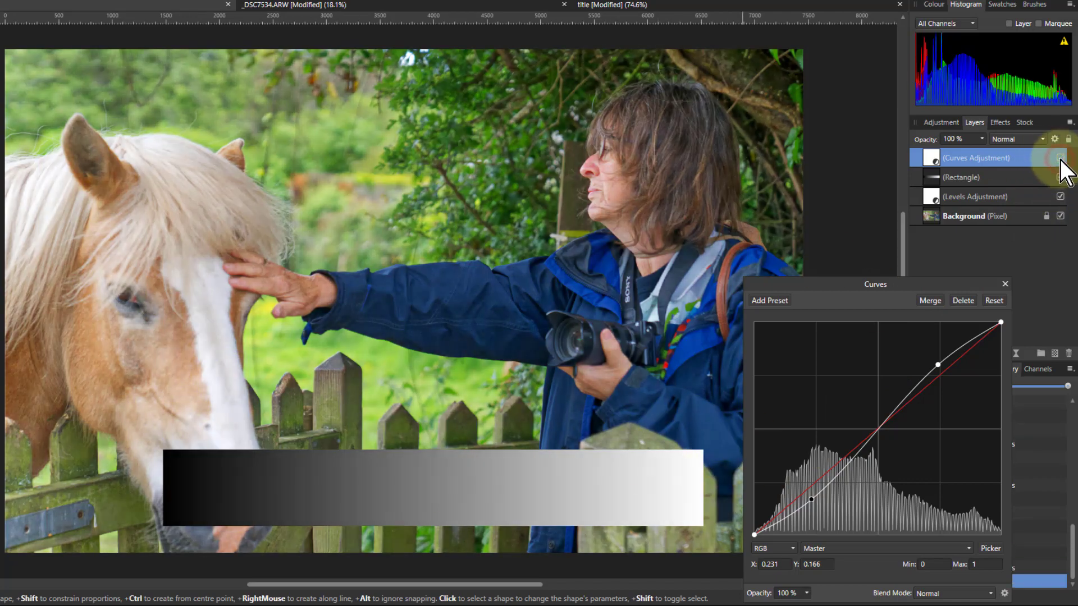
{"action": "left_click", "coordinate": [1060, 157]}
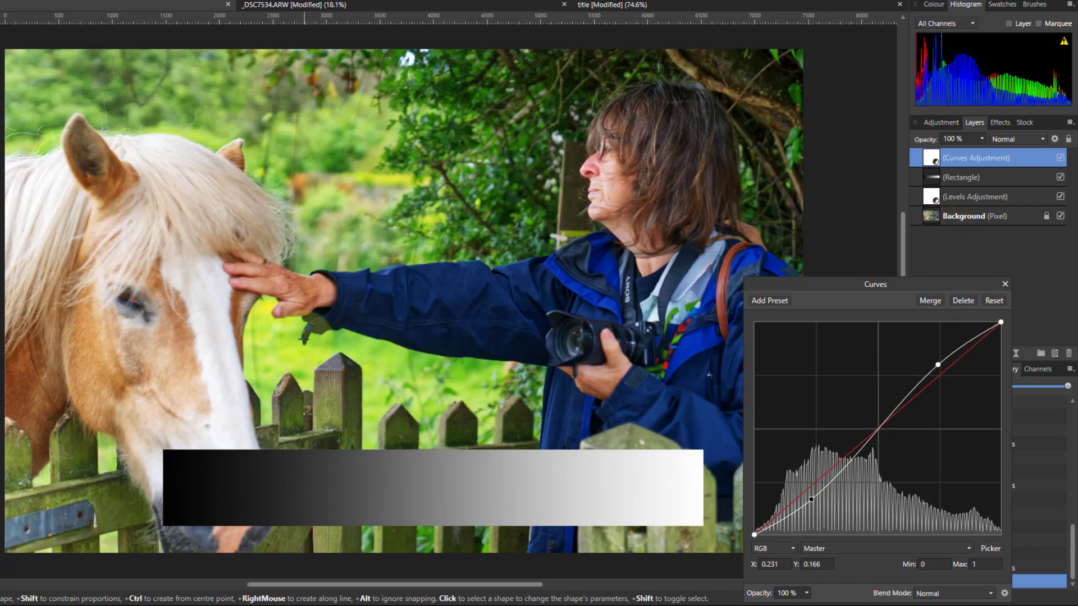
With Picker on, drop the upper Curves point to the diagonal (~0.785/0.758) and lower the bottom point further
{"action": "double_click", "coordinate": [932, 157]}
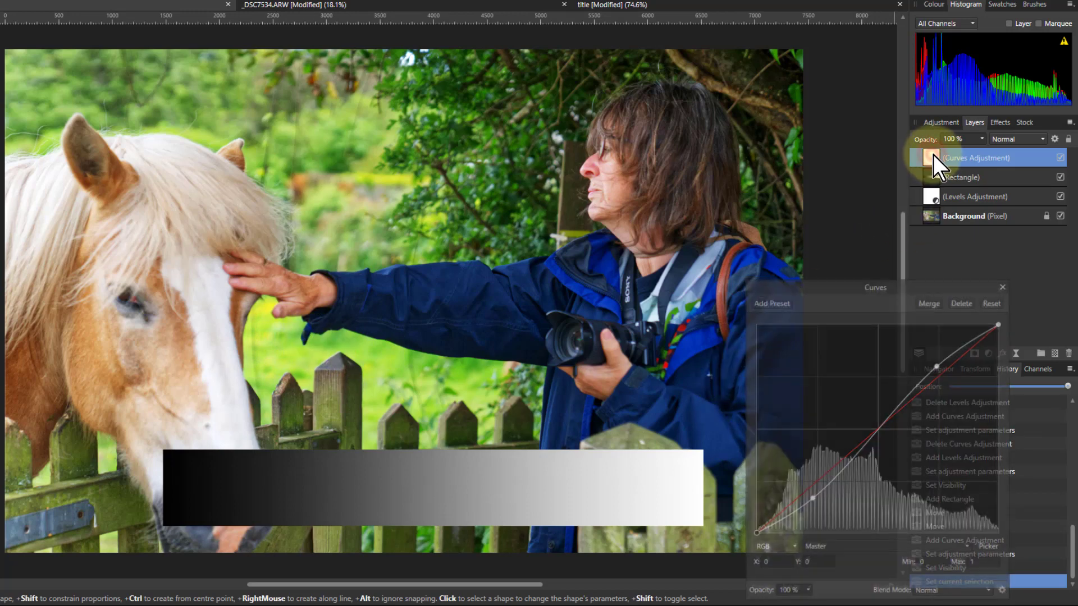
{"action": "left_click", "coordinate": [991, 549]}
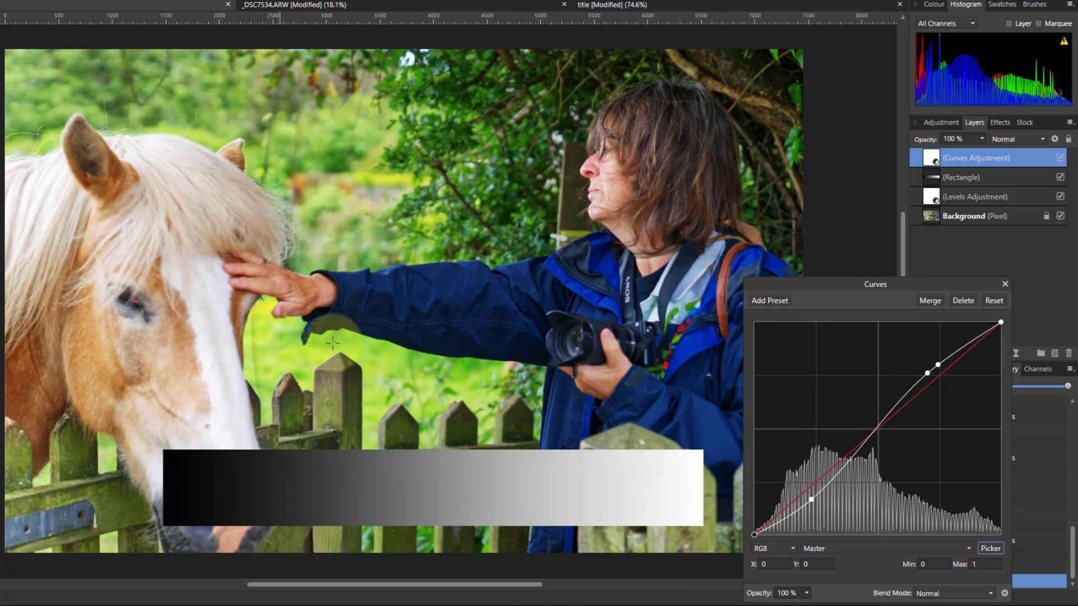
{"action": "left_click_drag", "start_coordinate": [927, 365], "coordinate": [925, 375]}
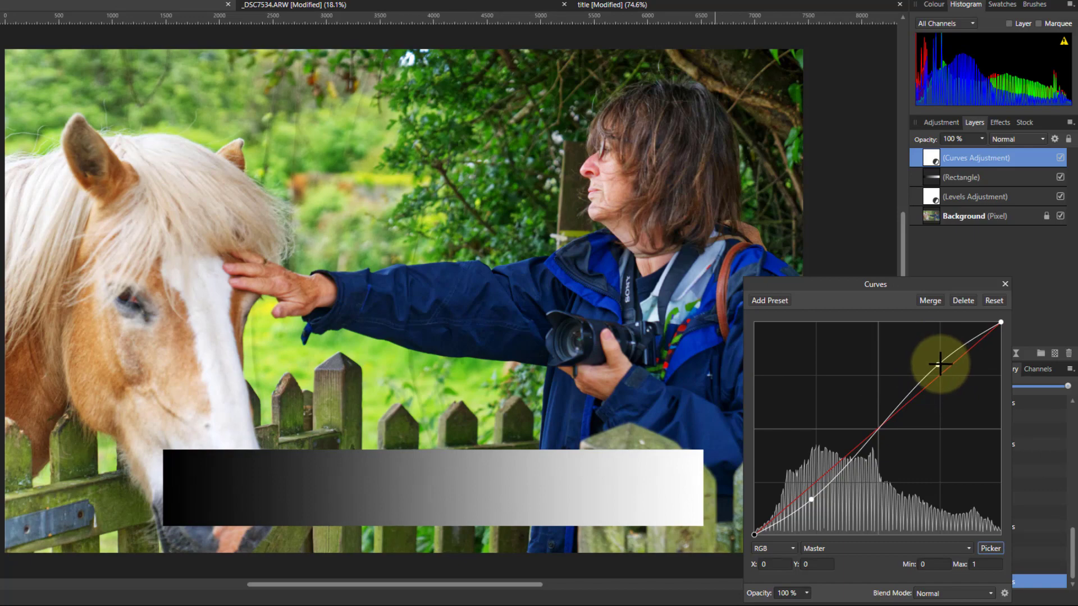
{"action": "left_click_drag", "start_coordinate": [939, 365], "coordinate": [949, 376]}
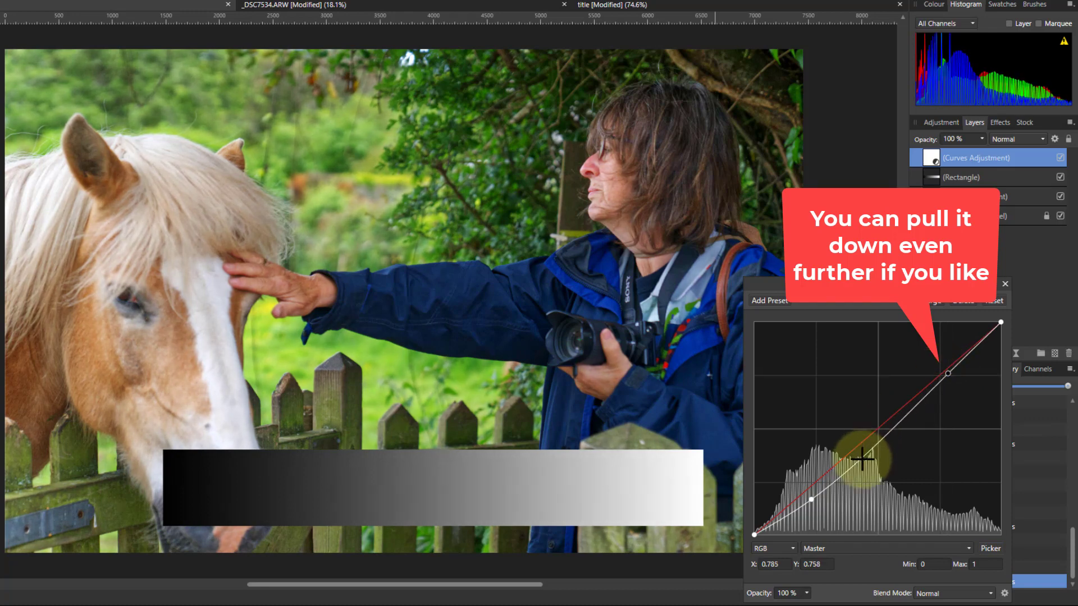
{"action": "left_click_drag", "start_coordinate": [813, 501], "coordinate": [815, 509]}
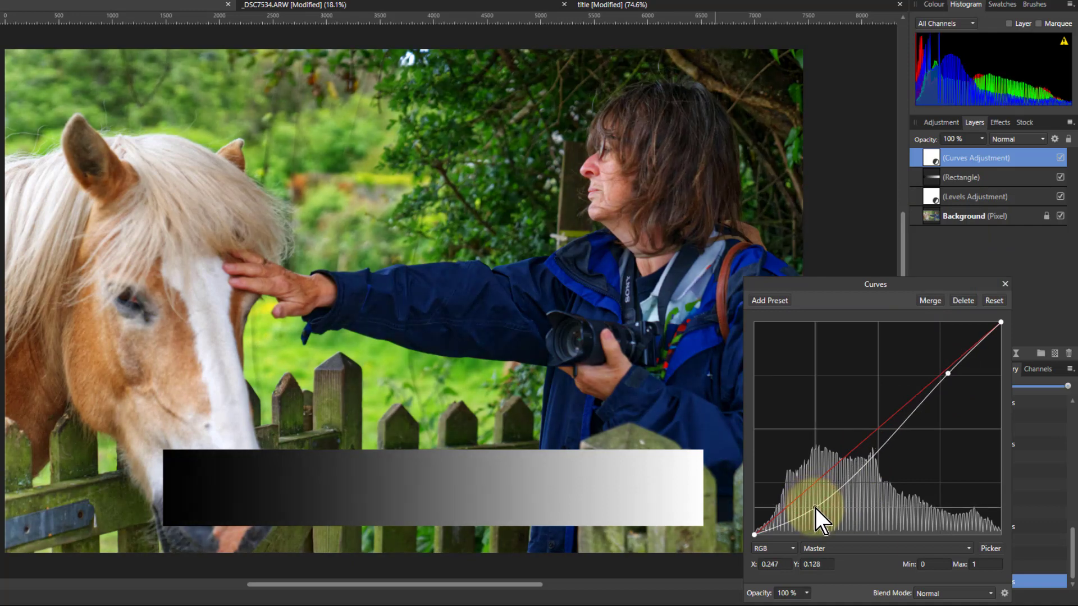